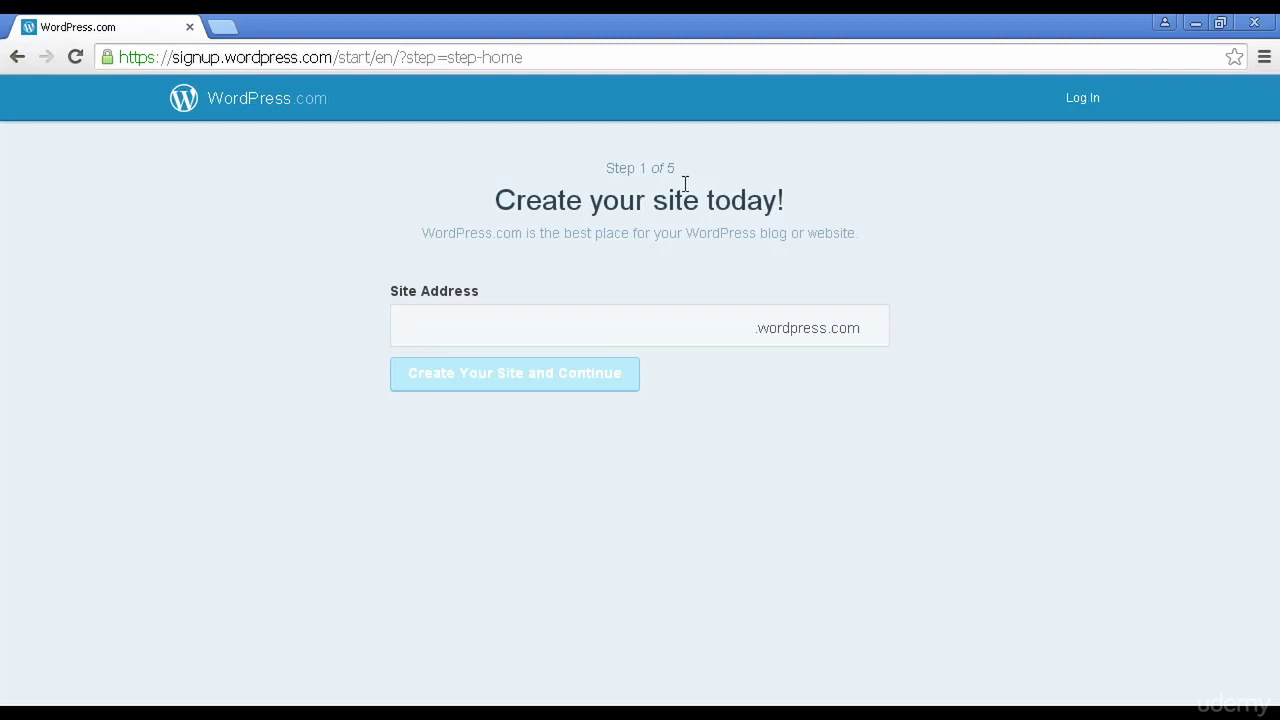
Set the site address to newvideos2go.wordpress.com and create the site
{"action": "left_click", "coordinate": [421, 327]}
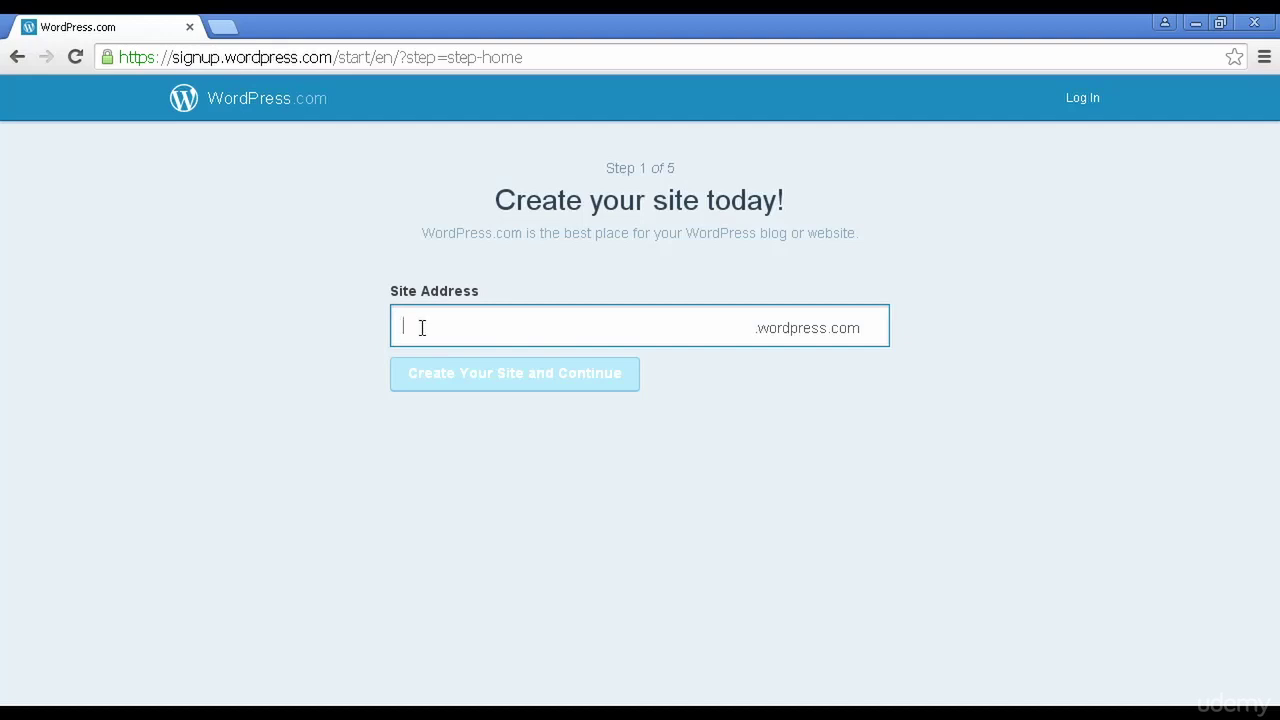
{"action": "type", "text": "newvideos2go"}
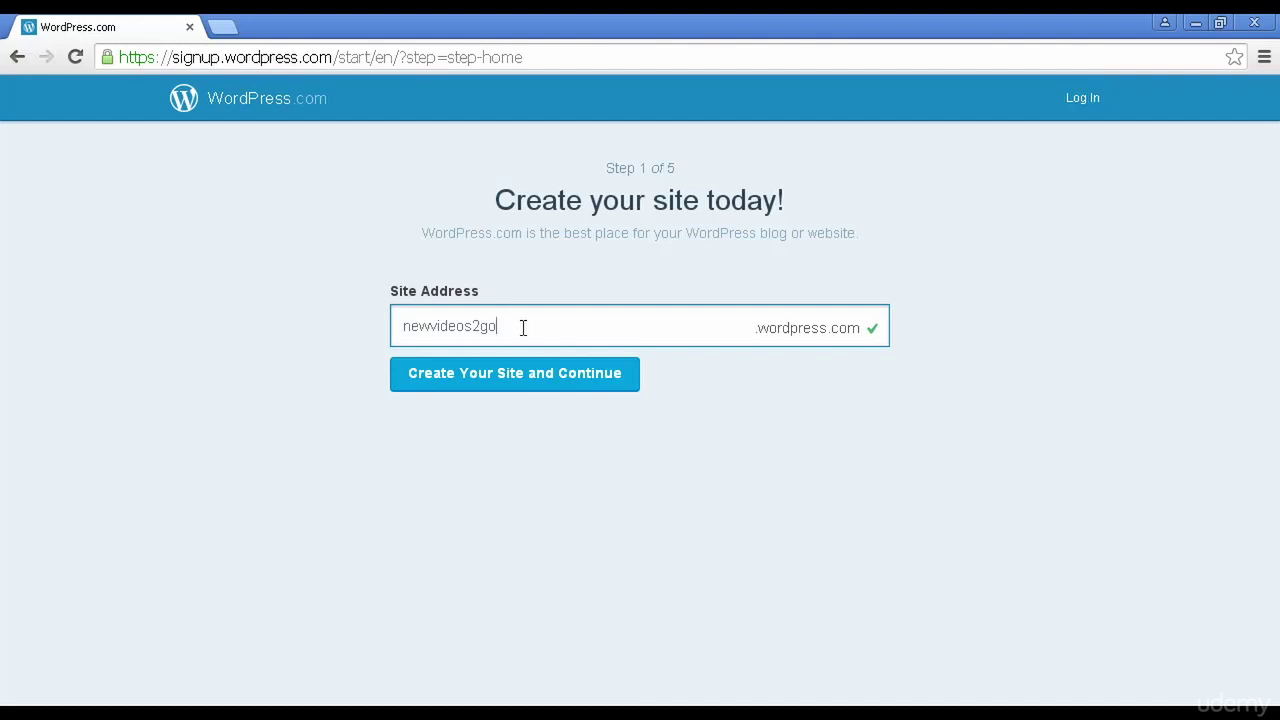
{"action": "left_click", "coordinate": [510, 380]}
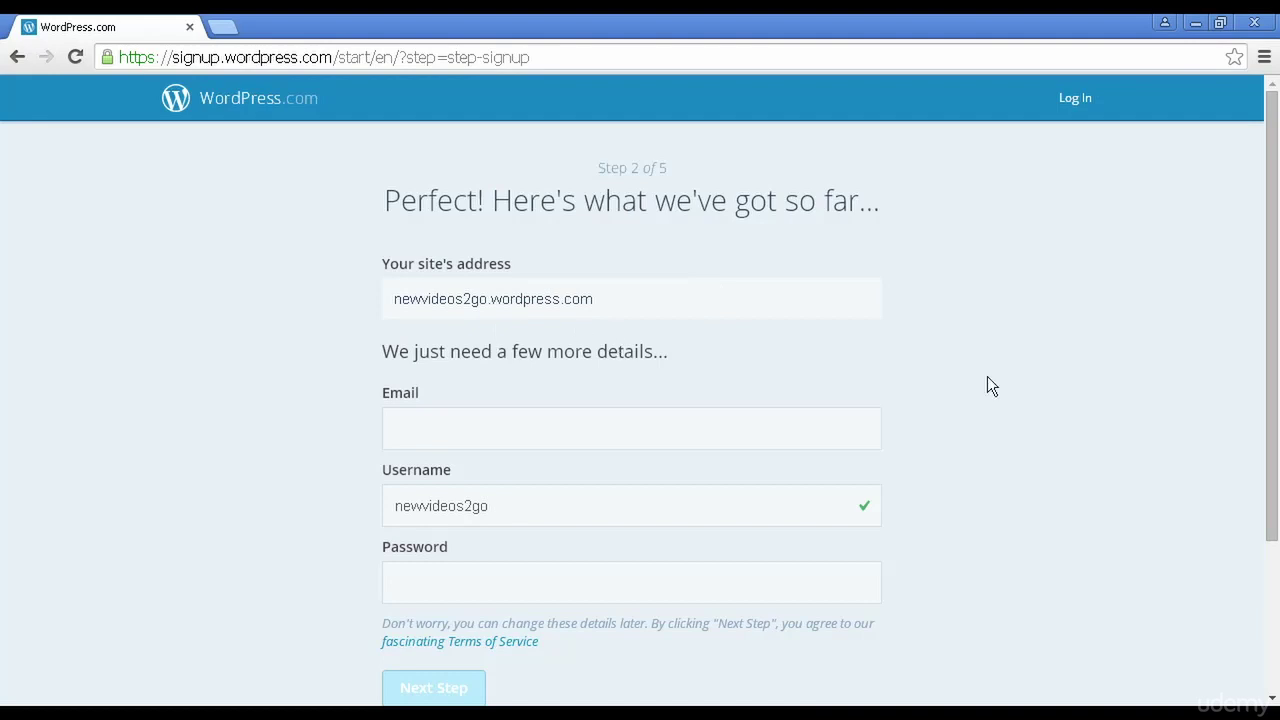
Fill in the sign-up email and account password, and review the linked Terms of Service page before closing it
{"action": "left_click", "coordinate": [849, 594]}
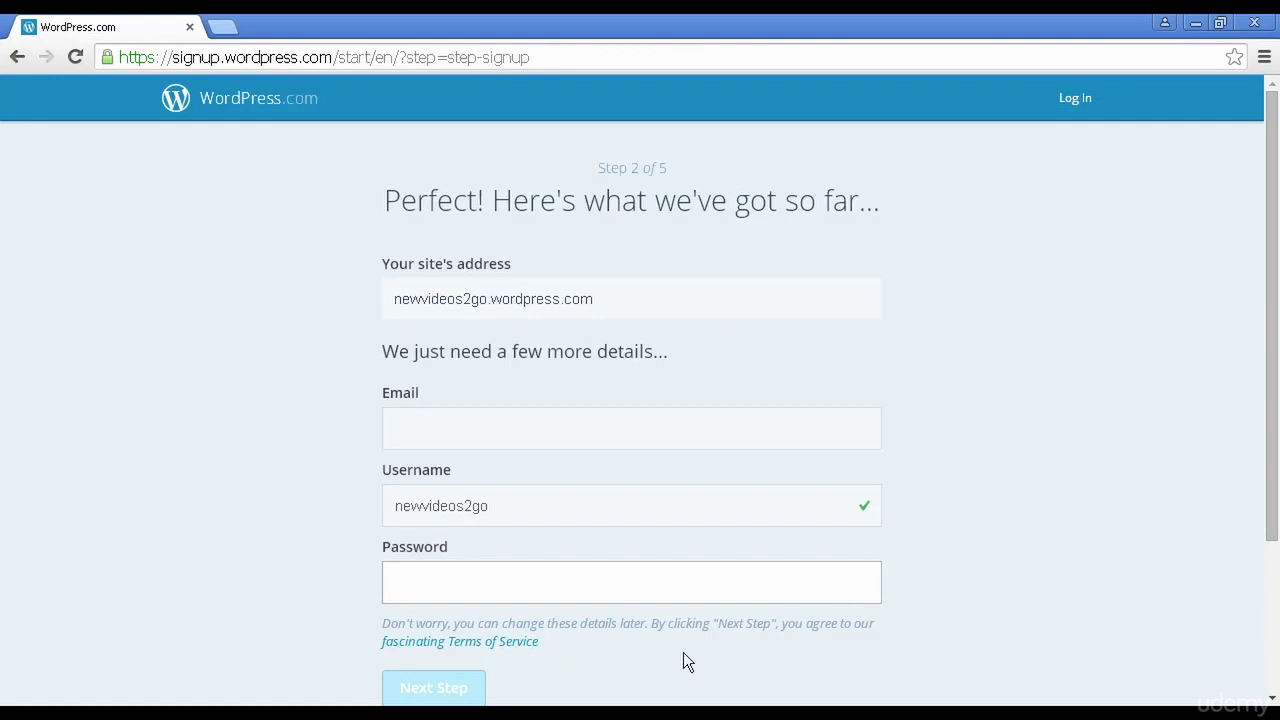
{"action": "left_click", "coordinate": [510, 647]}
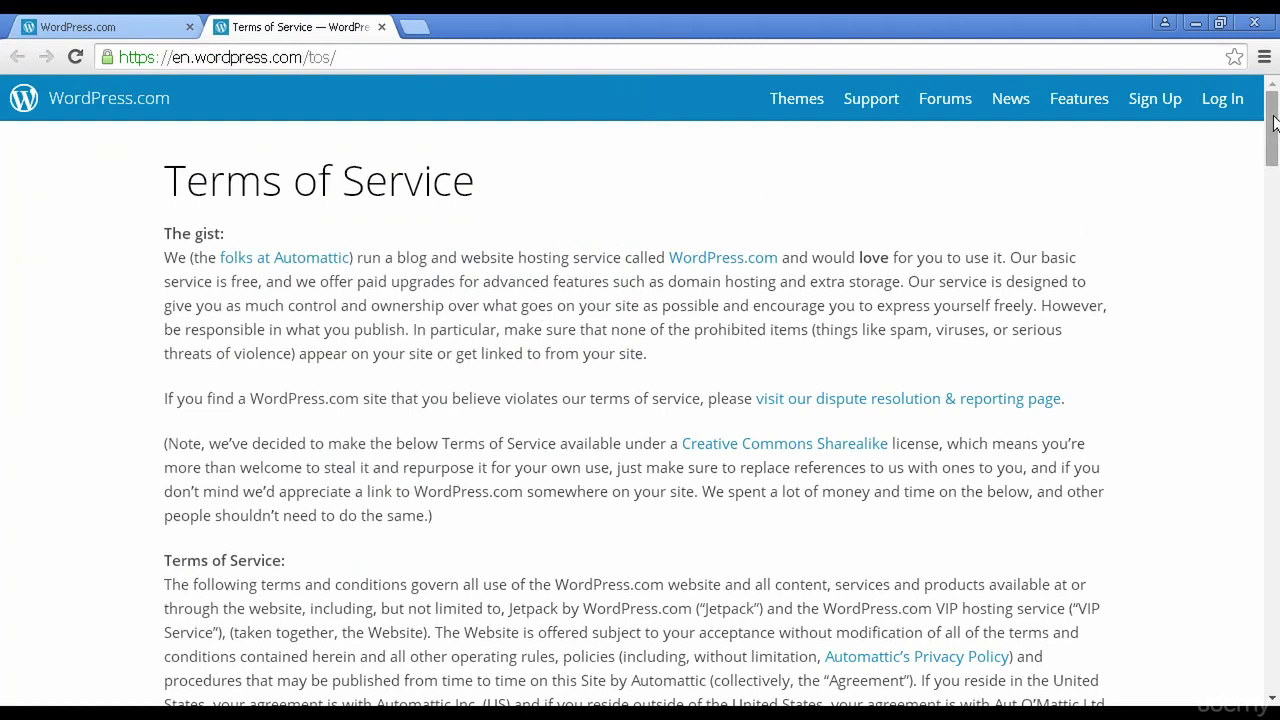
{"action": "left_click_drag", "start_coordinate": [1274, 122], "coordinate": [1274, 470]}
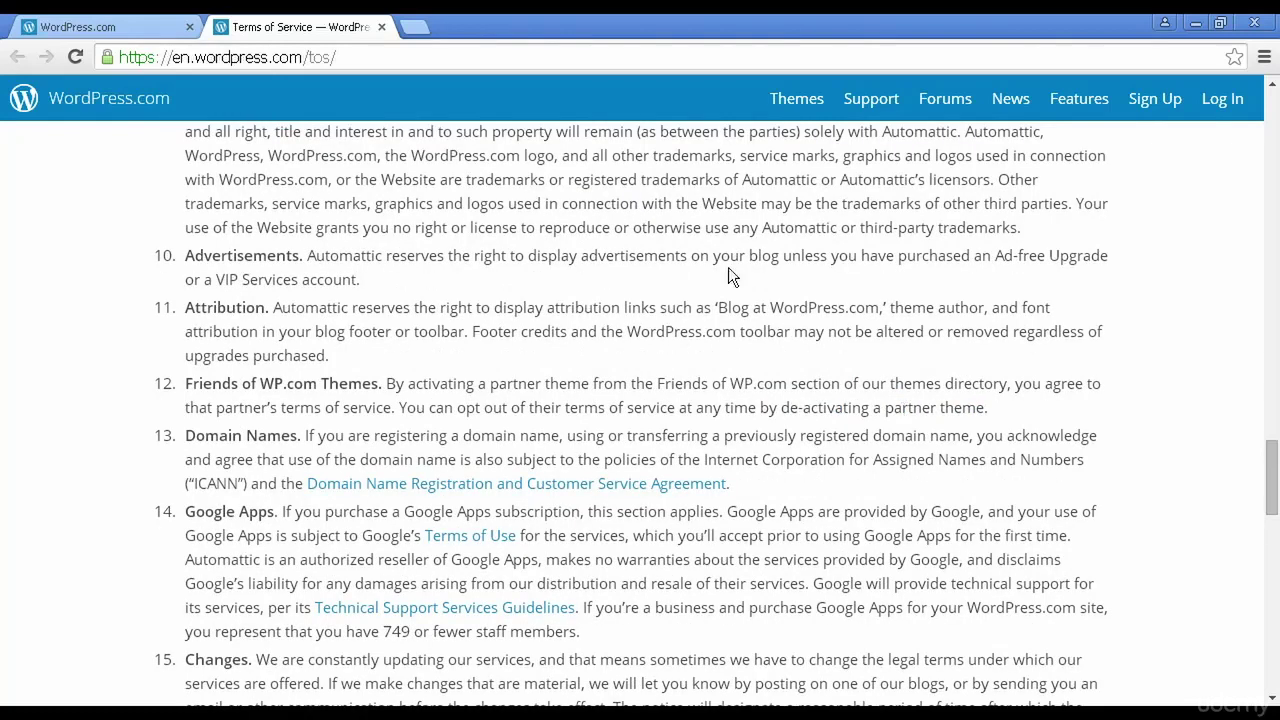
{"action": "left_click", "coordinate": [381, 27]}
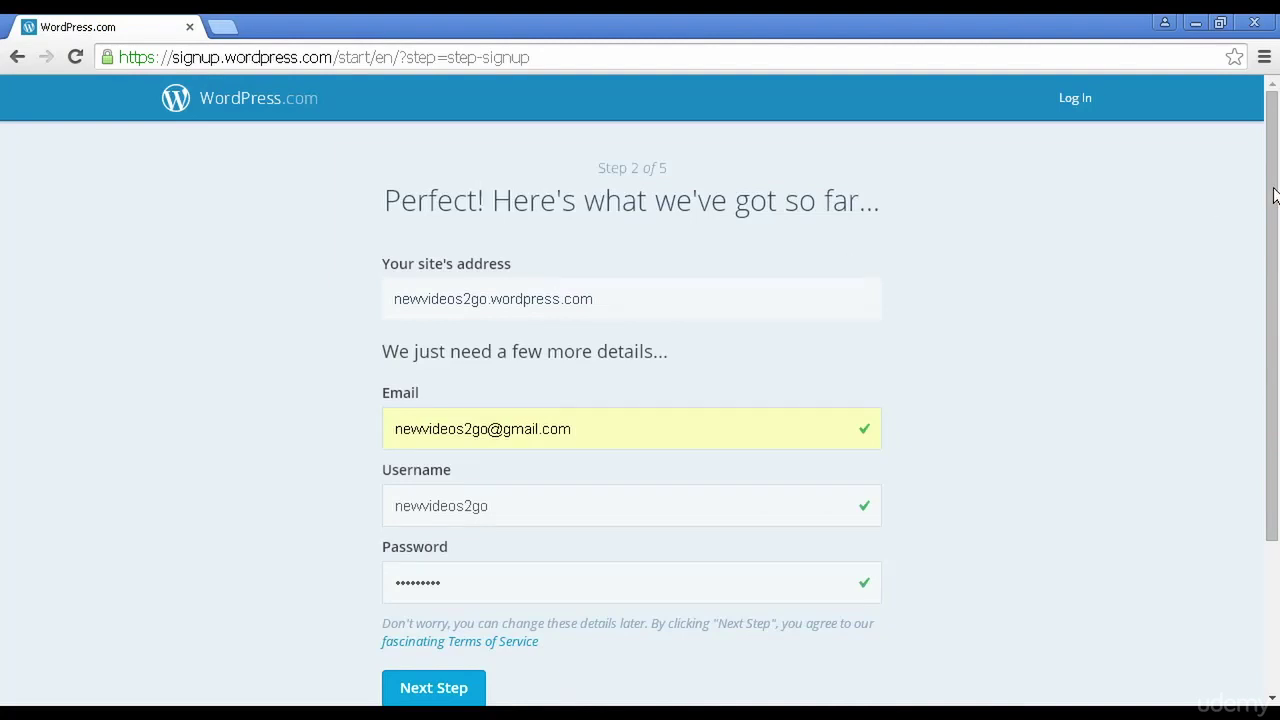
Submit the account details and decline the offered custom domain addresses
{"action": "left_click_drag", "start_coordinate": [1274, 194], "coordinate": [1277, 258]}
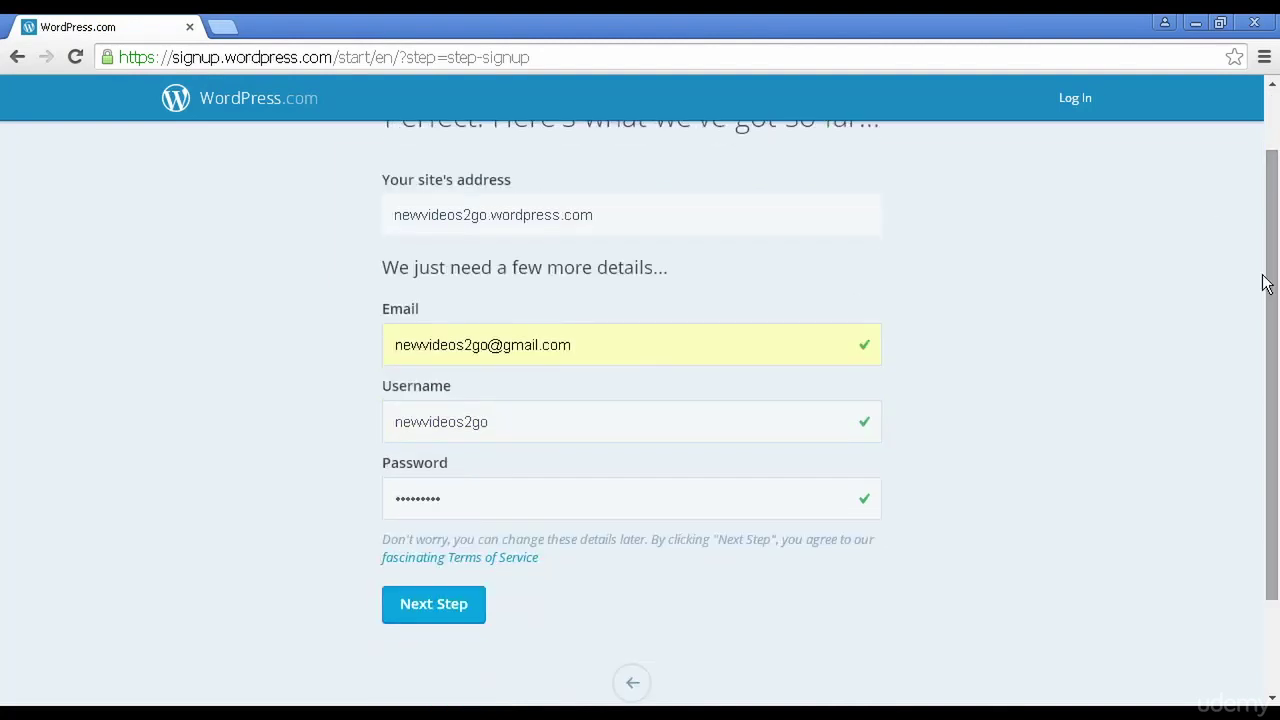
{"action": "left_click", "coordinate": [434, 605]}
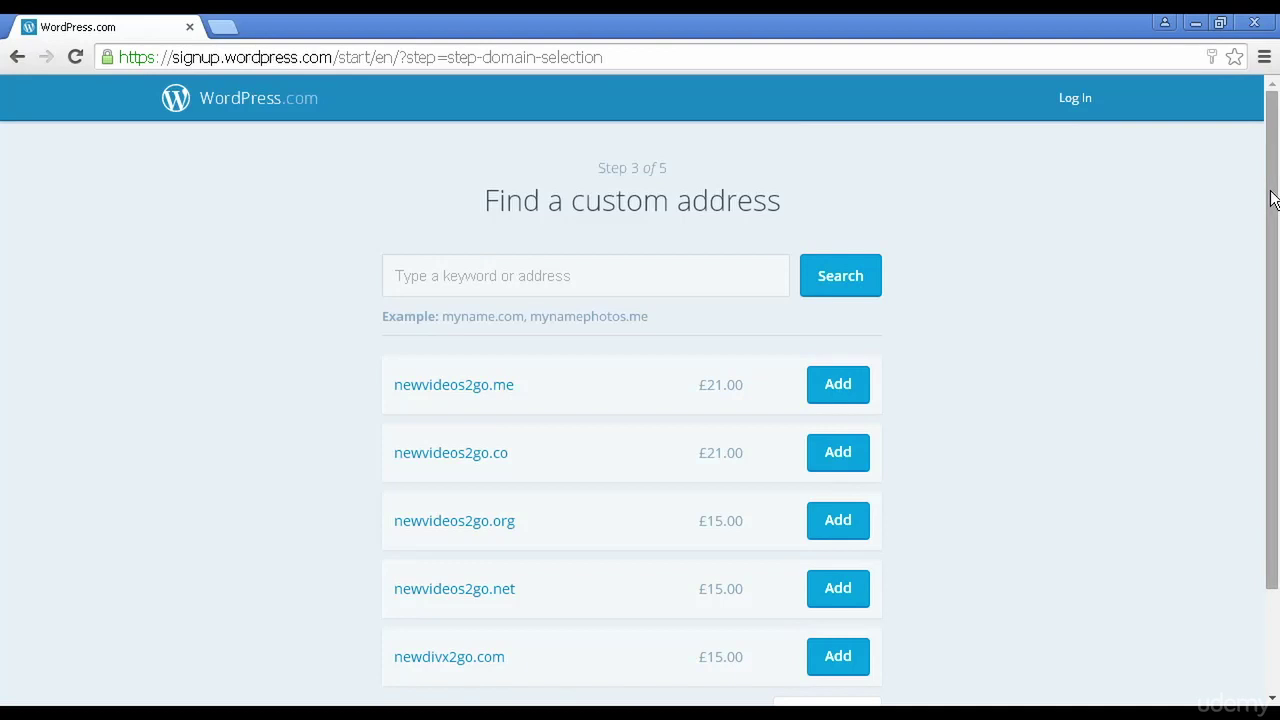
{"action": "left_click_drag", "start_coordinate": [1272, 194], "coordinate": [1272, 314]}
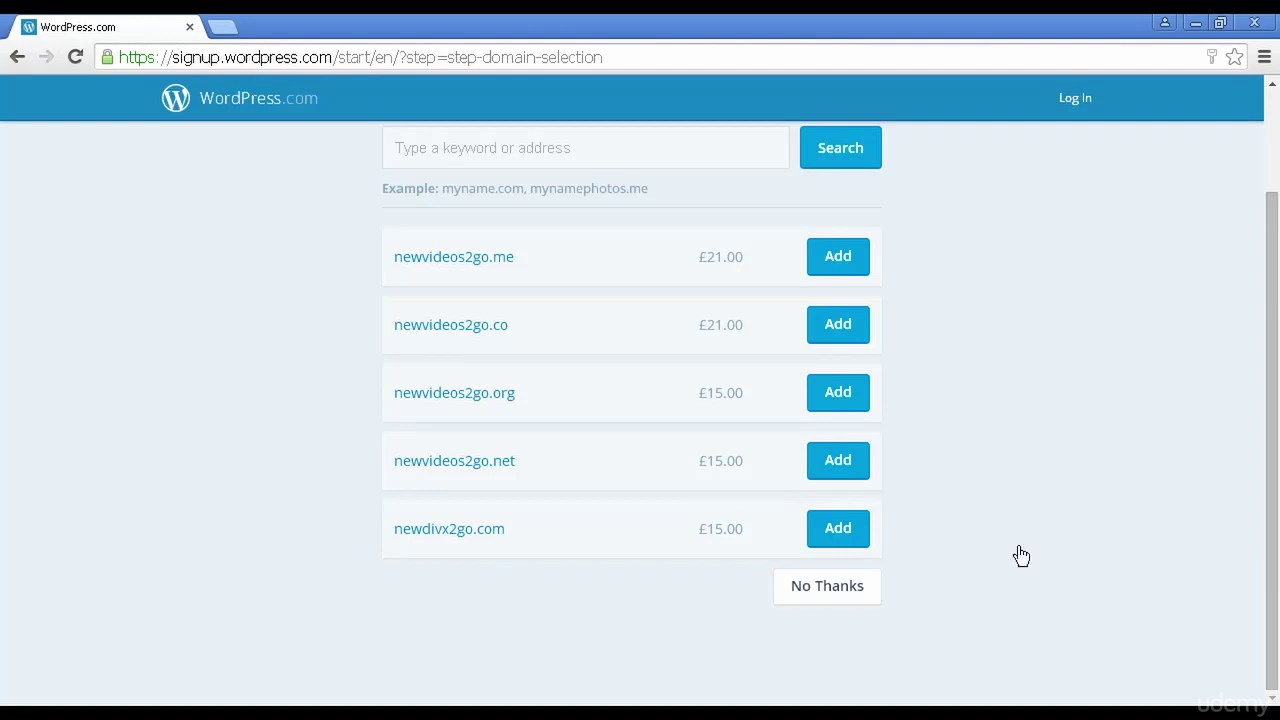
{"action": "left_click", "coordinate": [822, 590]}
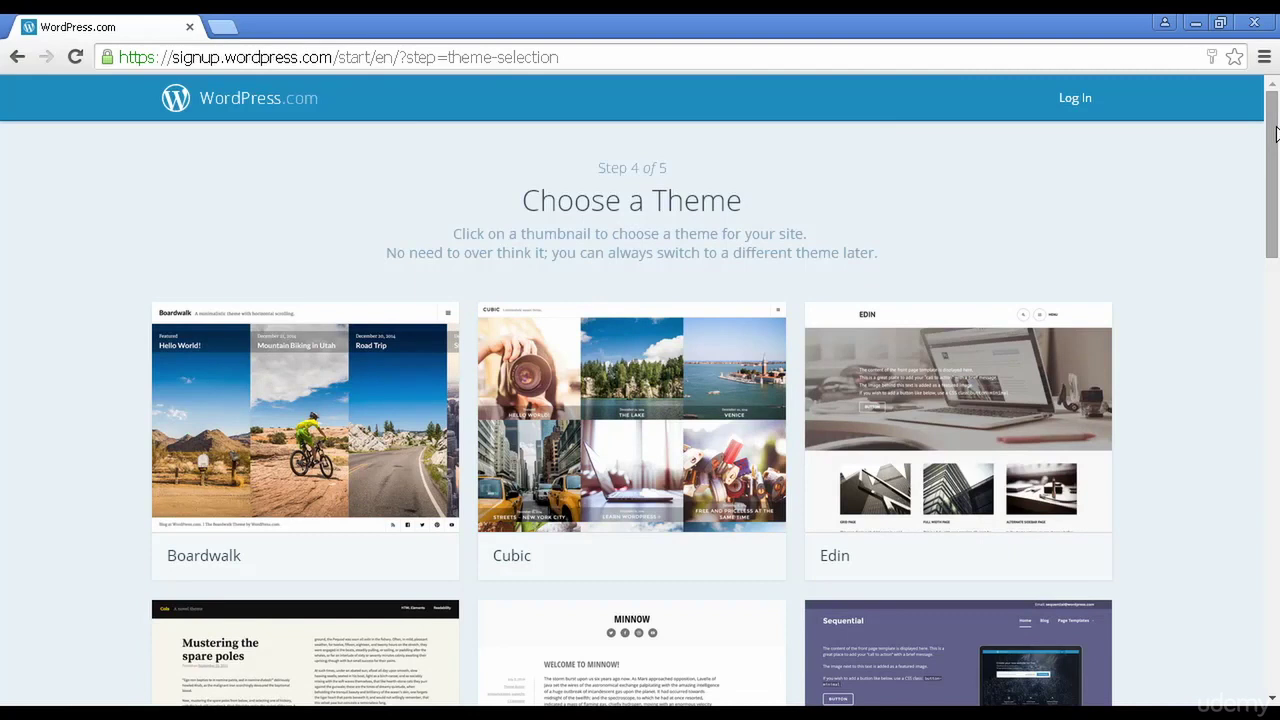
Browse the available themes and choose Minnow for the site
{"action": "left_click_drag", "start_coordinate": [1276, 133], "coordinate": [1276, 540]}
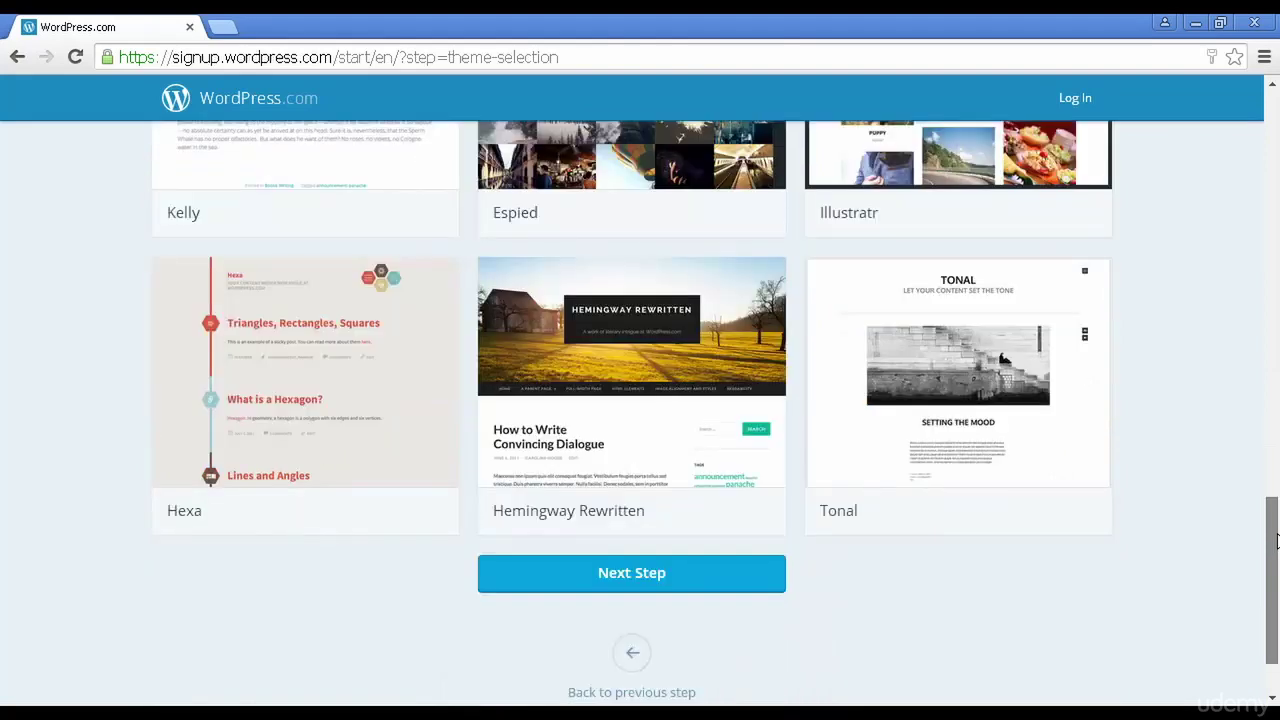
{"action": "left_click_drag", "start_coordinate": [1276, 540], "coordinate": [1277, 232]}
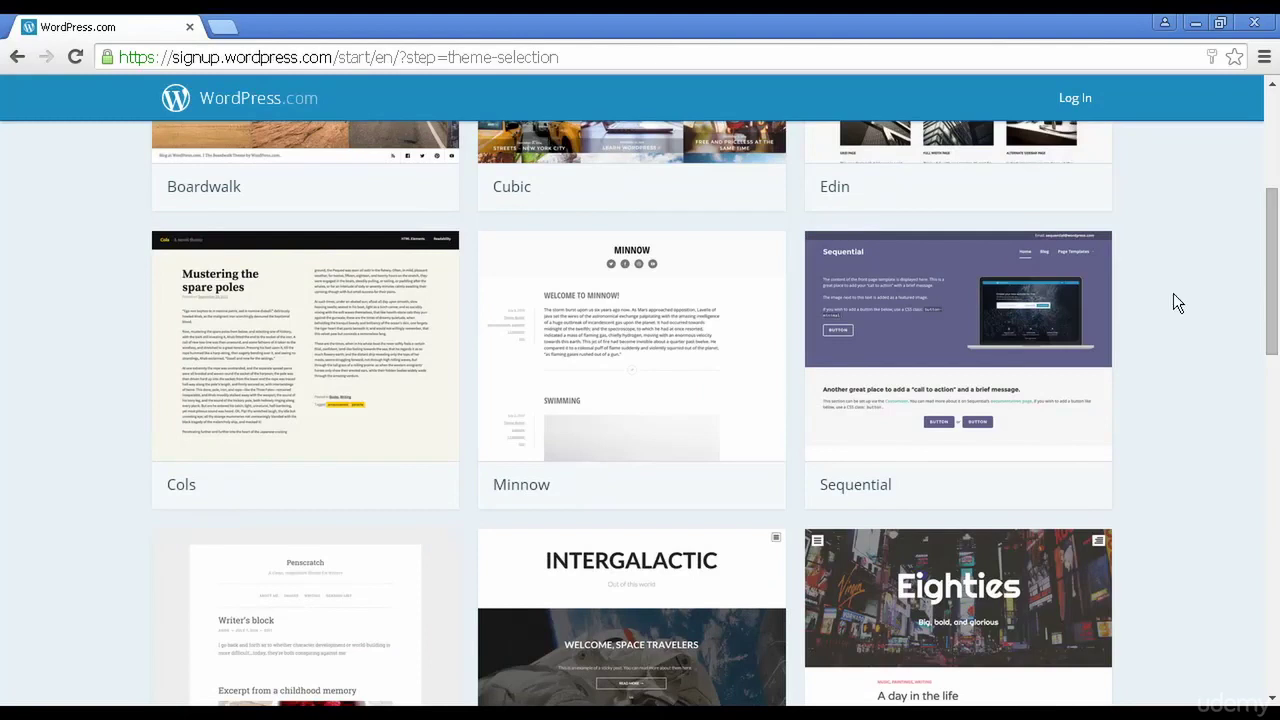
{"action": "left_click", "coordinate": [605, 327]}
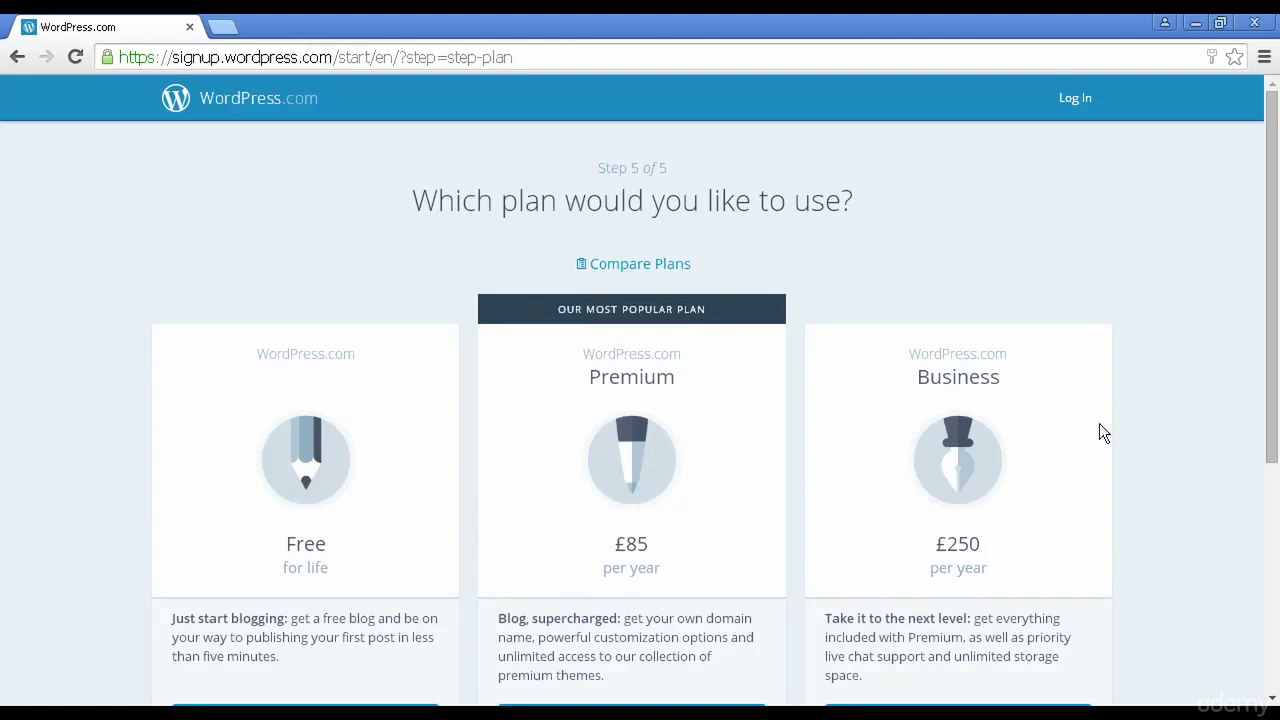
Compare the WordPress.com plans and select the Free plan to finish the sign-up
{"action": "left_click_drag", "start_coordinate": [1276, 264], "coordinate": [1277, 330]}
{"action": "scroll", "coordinate": [1277, 304], "scroll_direction": "down", "scroll_amount": 1}
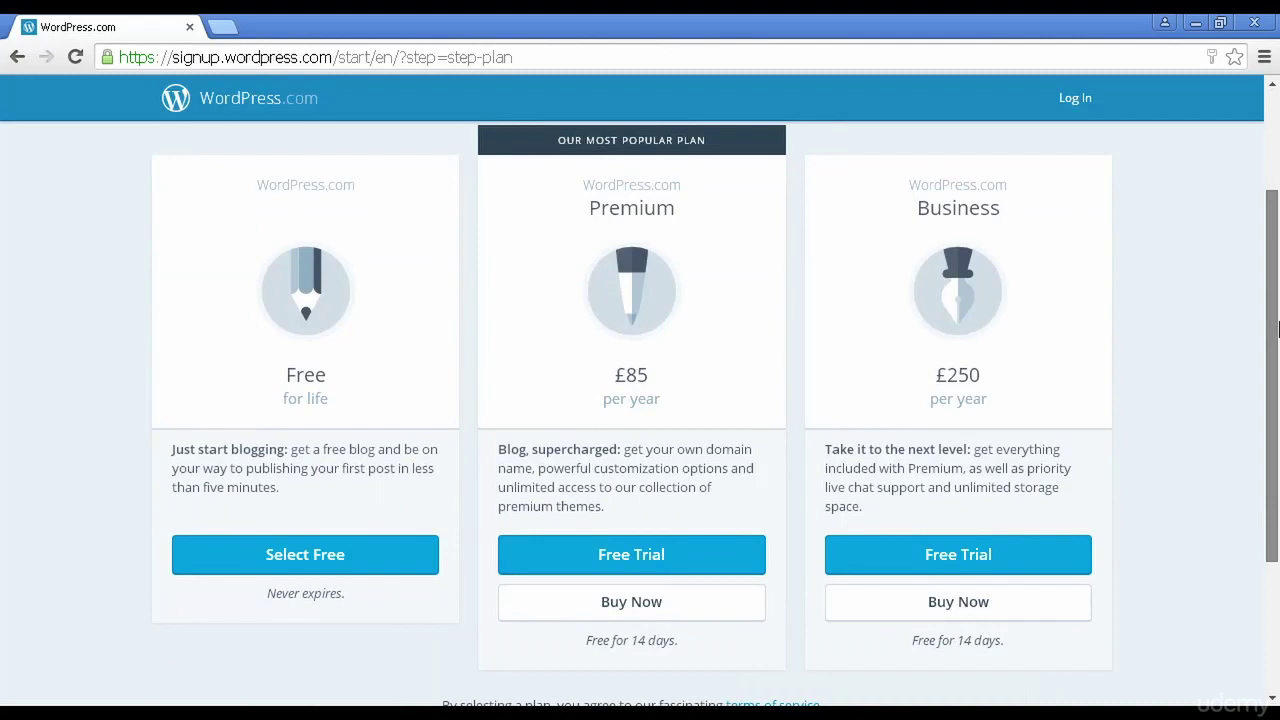
{"action": "mouse_move", "coordinate": [1277, 330]}
{"action": "left_mouse_down"}
{"action": "mouse_move", "coordinate": [1277, 388]}
{"action": "mouse_move", "coordinate": [1277, 318]}
{"action": "left_mouse_up"}
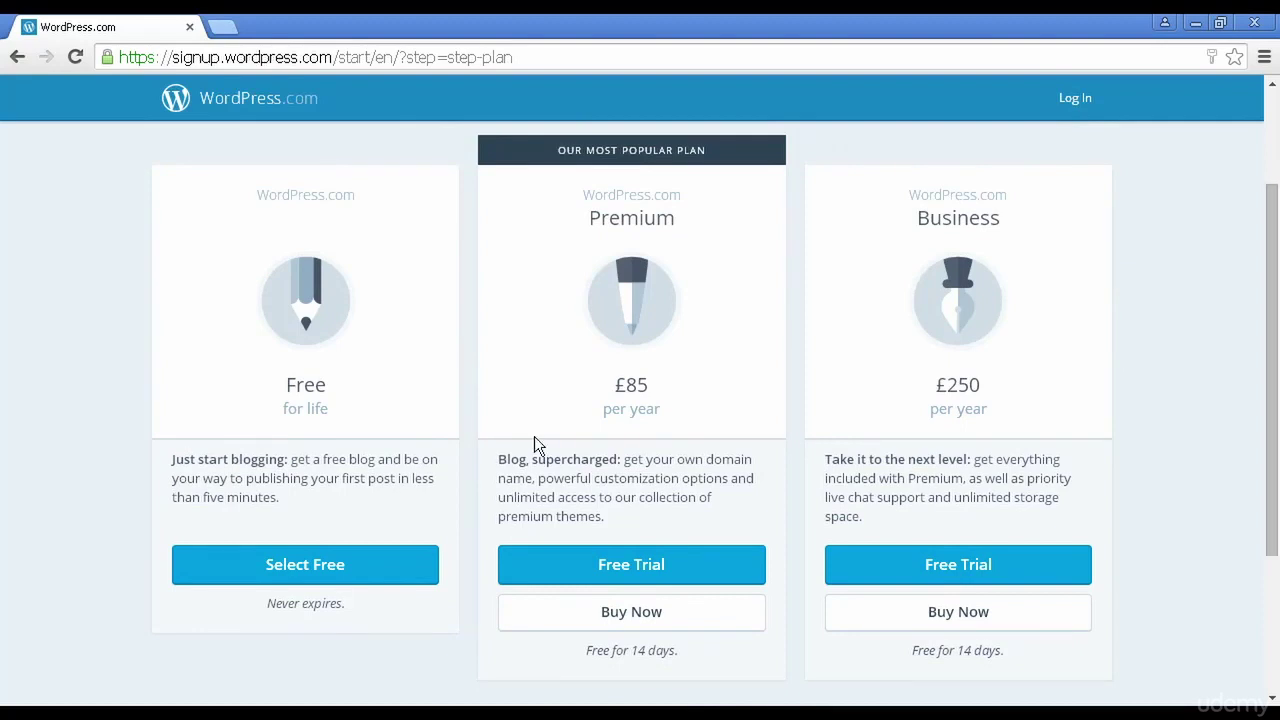
{"action": "left_click", "coordinate": [313, 572]}
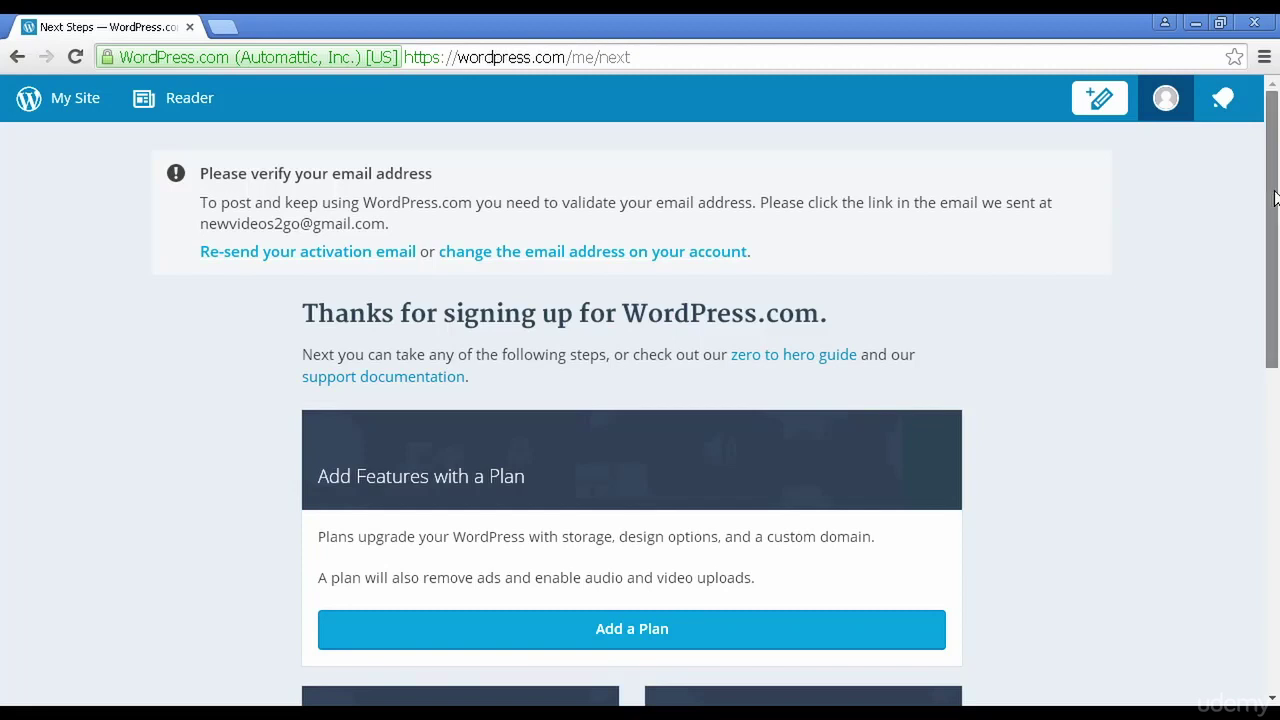
Examine the suggested next steps on the post-sign-up page, from adding a plan to creating a page
{"action": "scroll", "coordinate": [1276, 240], "scroll_direction": "down", "scroll_amount": 2}
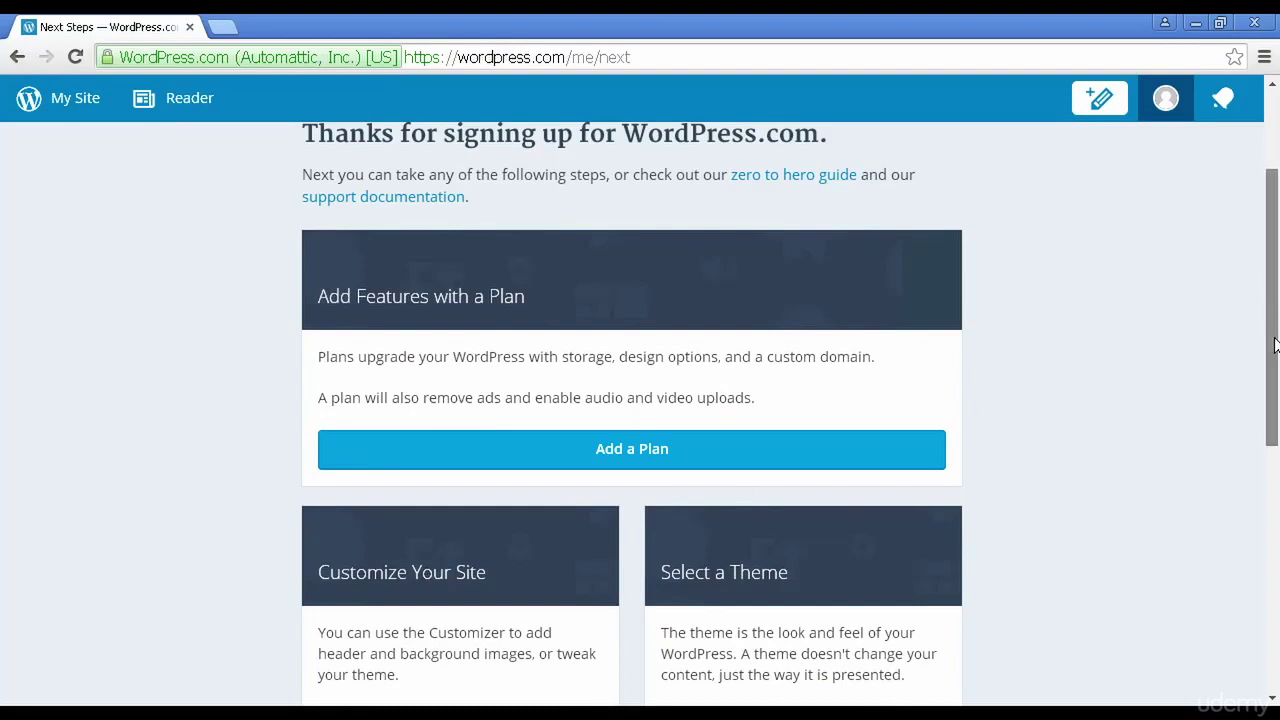
{"action": "left_click_drag", "start_coordinate": [1274, 343], "coordinate": [1277, 429]}
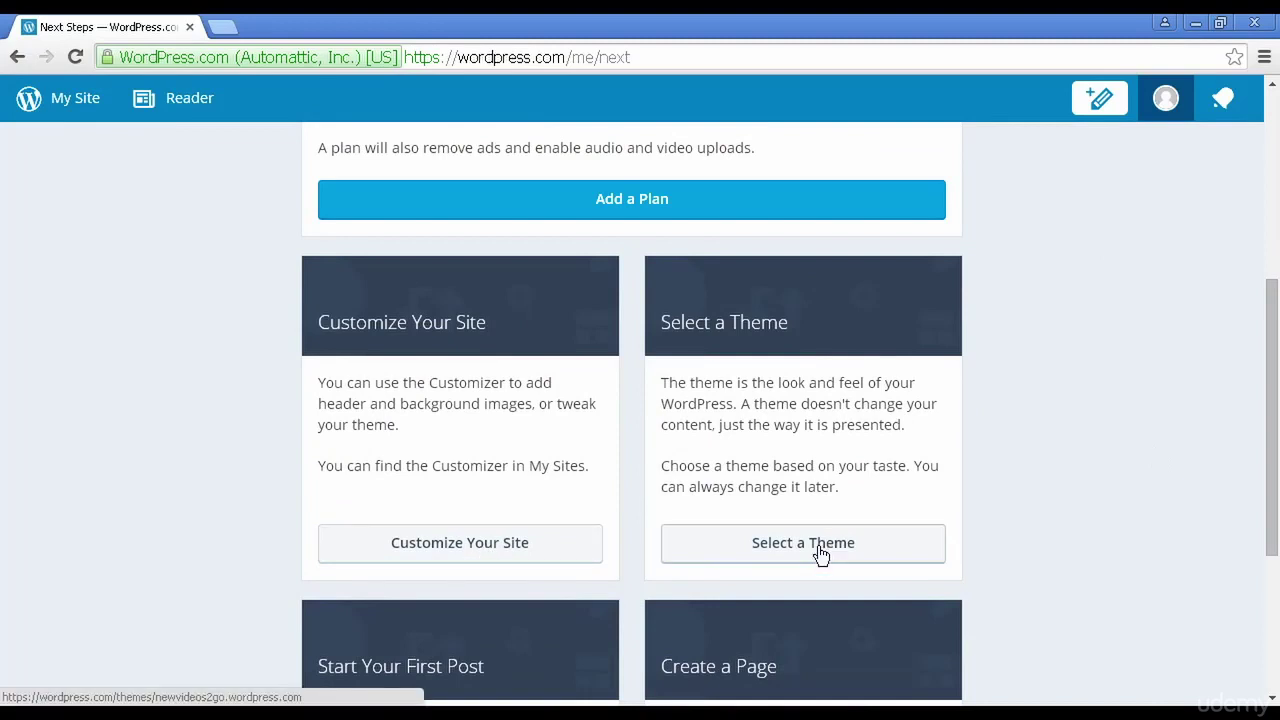
{"action": "scroll", "coordinate": [1076, 492], "scroll_direction": "down", "scroll_amount": 2}
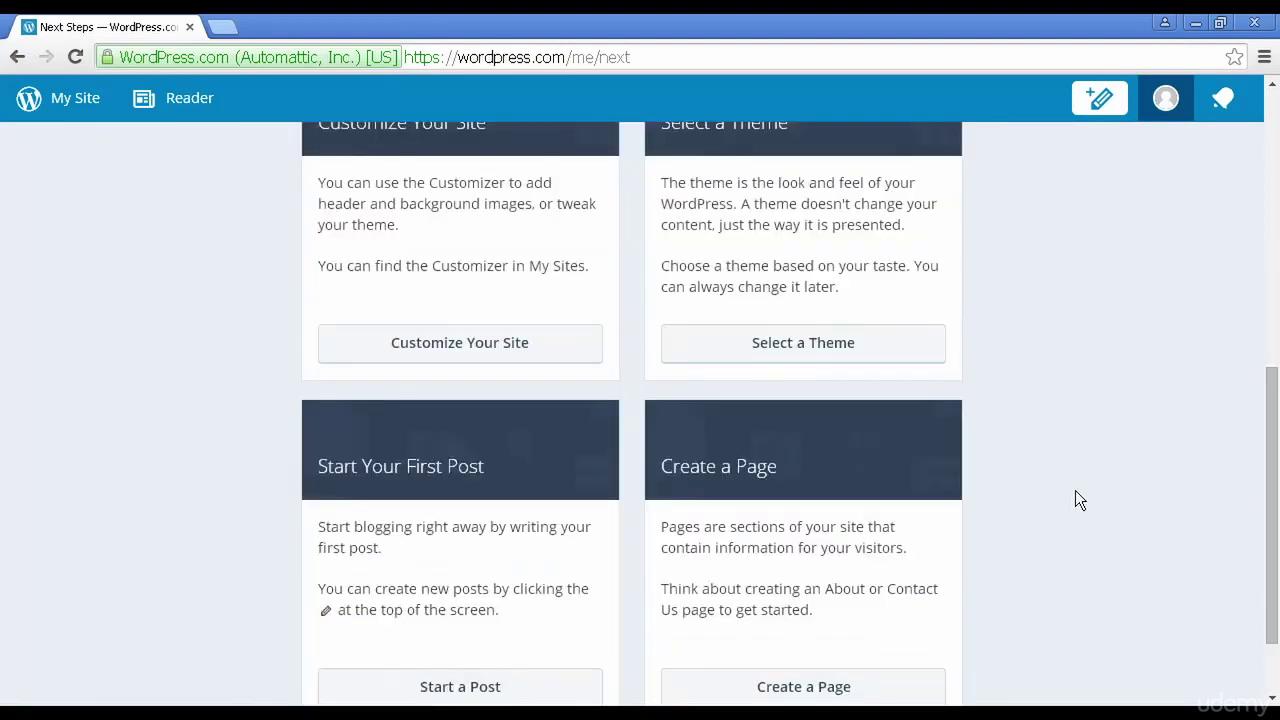
{"action": "scroll", "coordinate": [1075, 490], "scroll_direction": "down", "scroll_amount": 1}
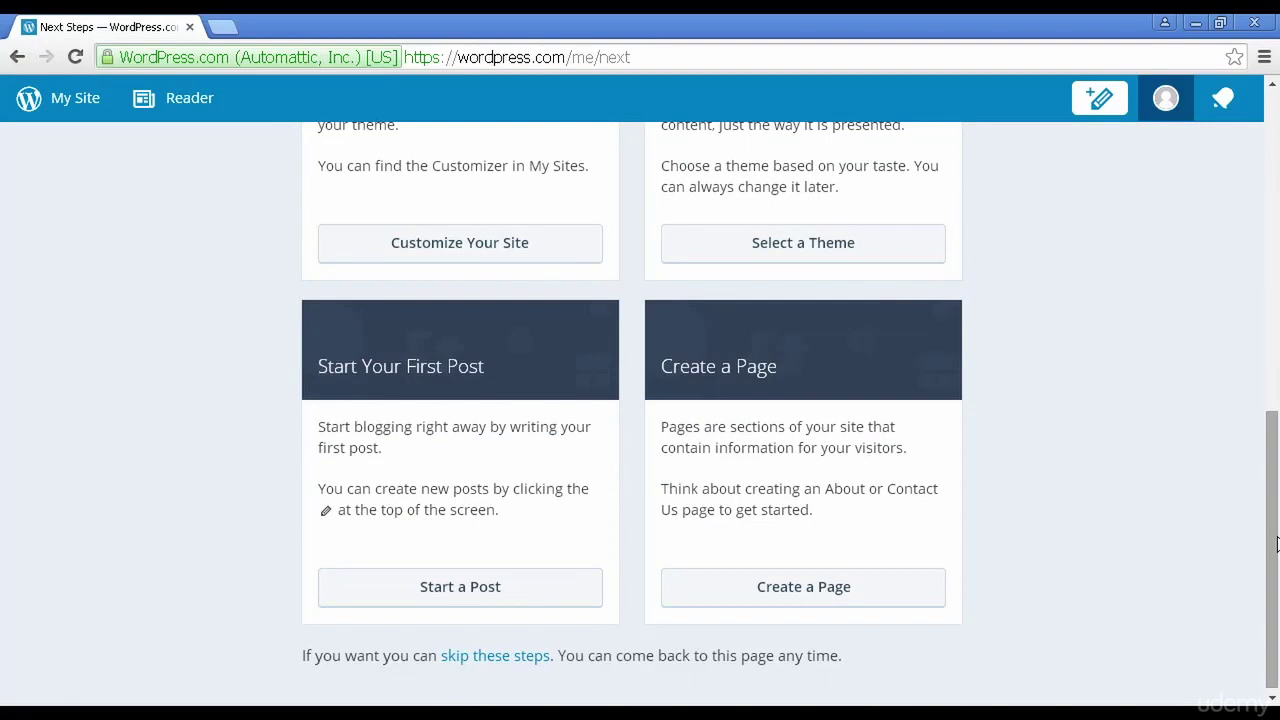
{"action": "left_click_drag", "start_coordinate": [1277, 545], "coordinate": [1268, 180]}
{"action": "scroll", "coordinate": [1268, 180], "scroll_direction": "up", "scroll_amount": 1}
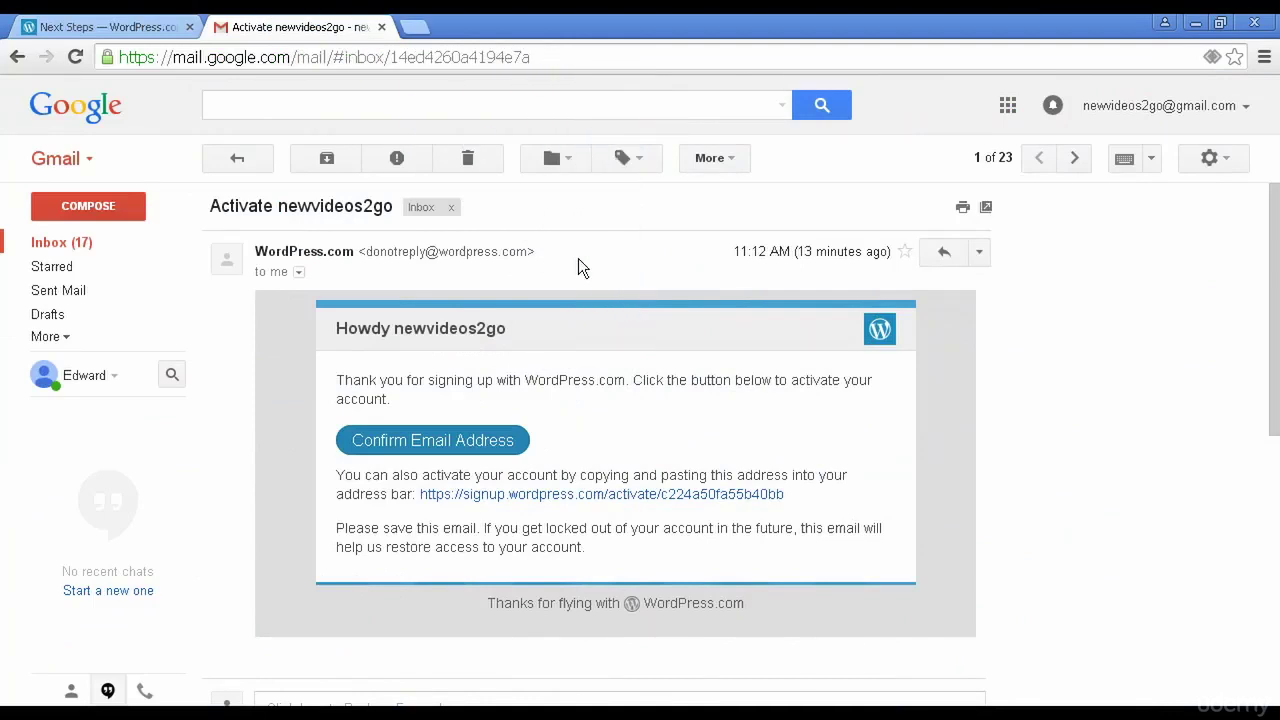
Confirm the account's email address from the activation message in Gmail and open the site's WP Admin dashboard
{"action": "left_click", "coordinate": [470, 452]}
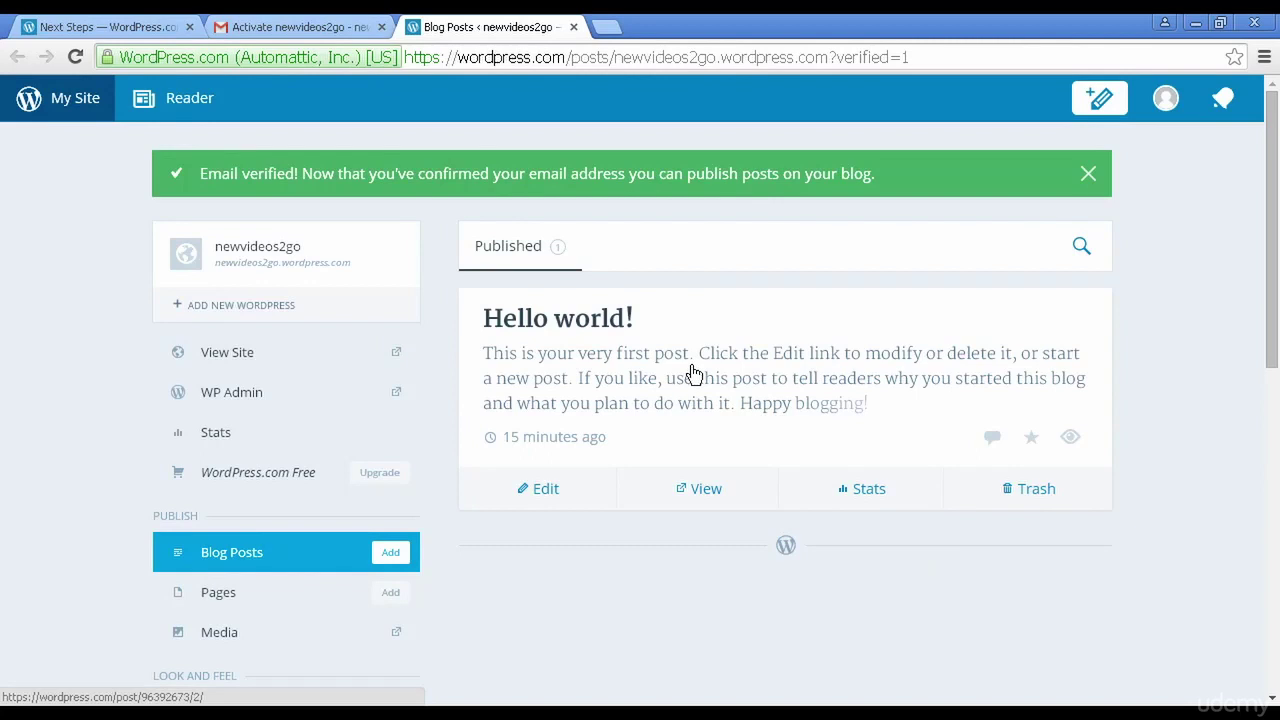
{"action": "left_click", "coordinate": [397, 395]}
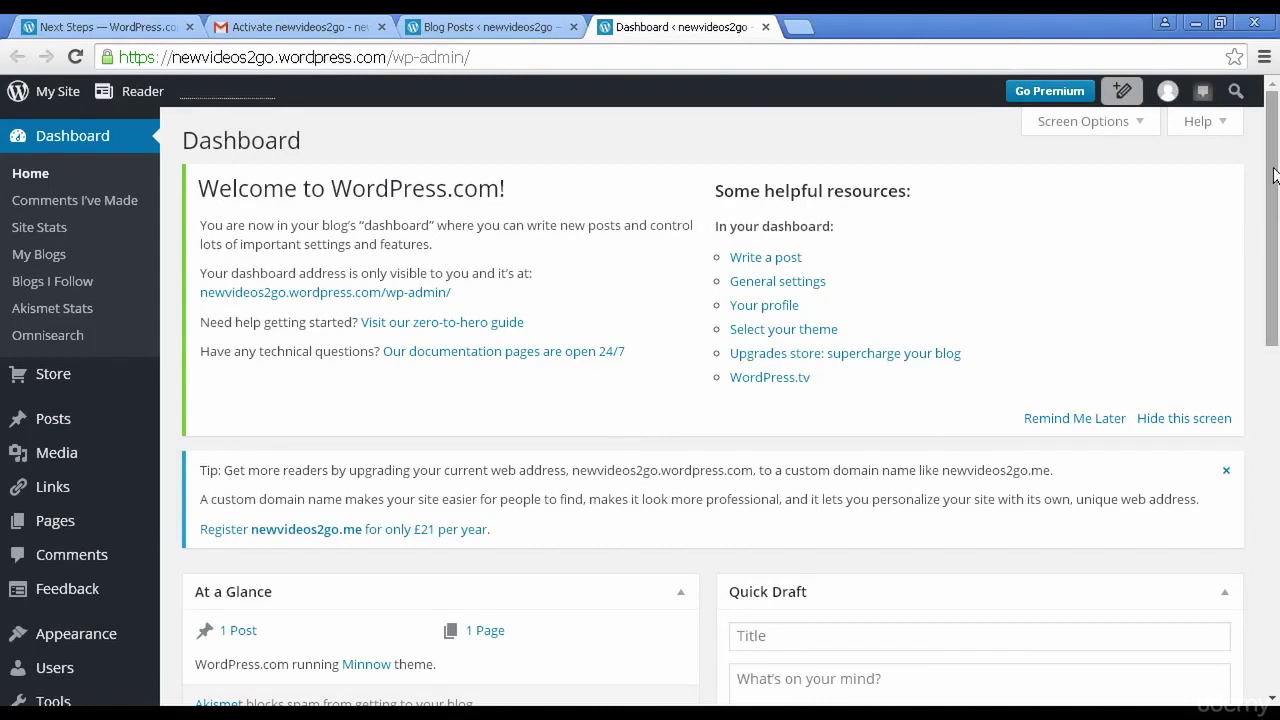
Look through the WP Admin dashboard's sections, including At a Glance, Quick Draft, Activity, Stats and What's Hot
{"action": "left_click_drag", "start_coordinate": [1274, 176], "coordinate": [1277, 287]}
{"action": "scroll", "coordinate": [1277, 287], "scroll_direction": "down", "scroll_amount": 1}
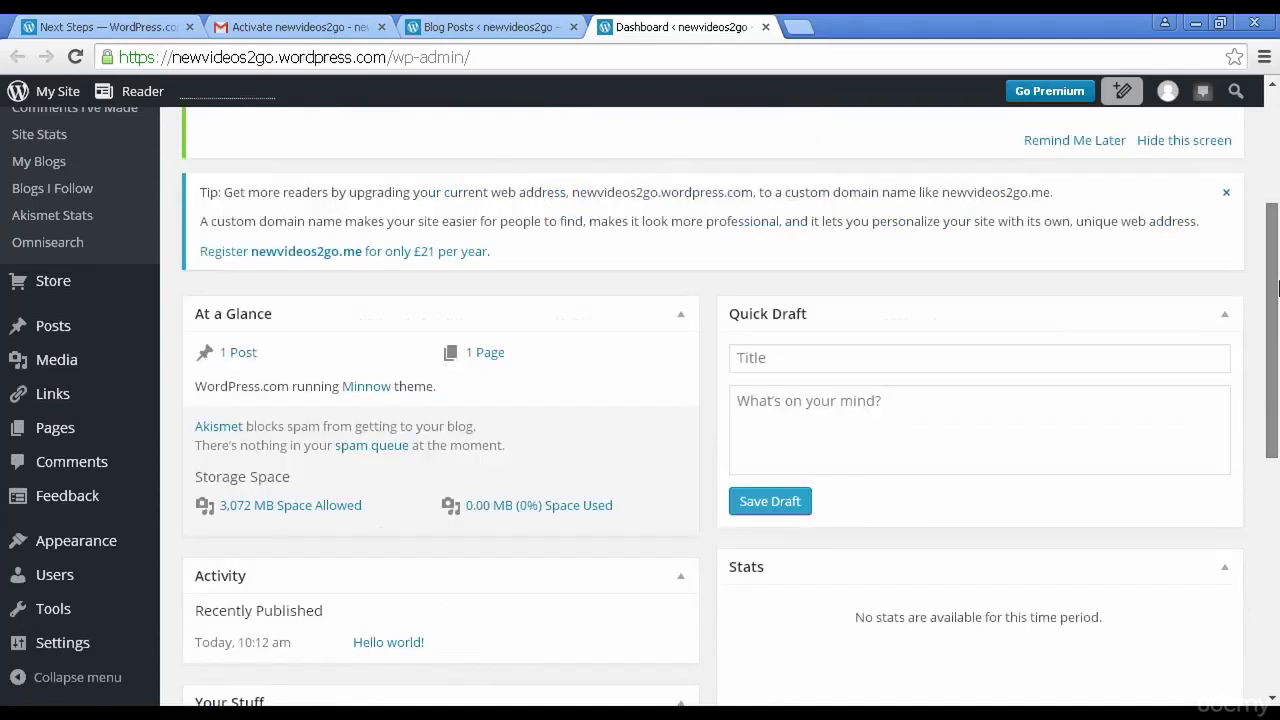
{"action": "scroll", "coordinate": [1277, 287], "scroll_direction": "down", "scroll_amount": 1}
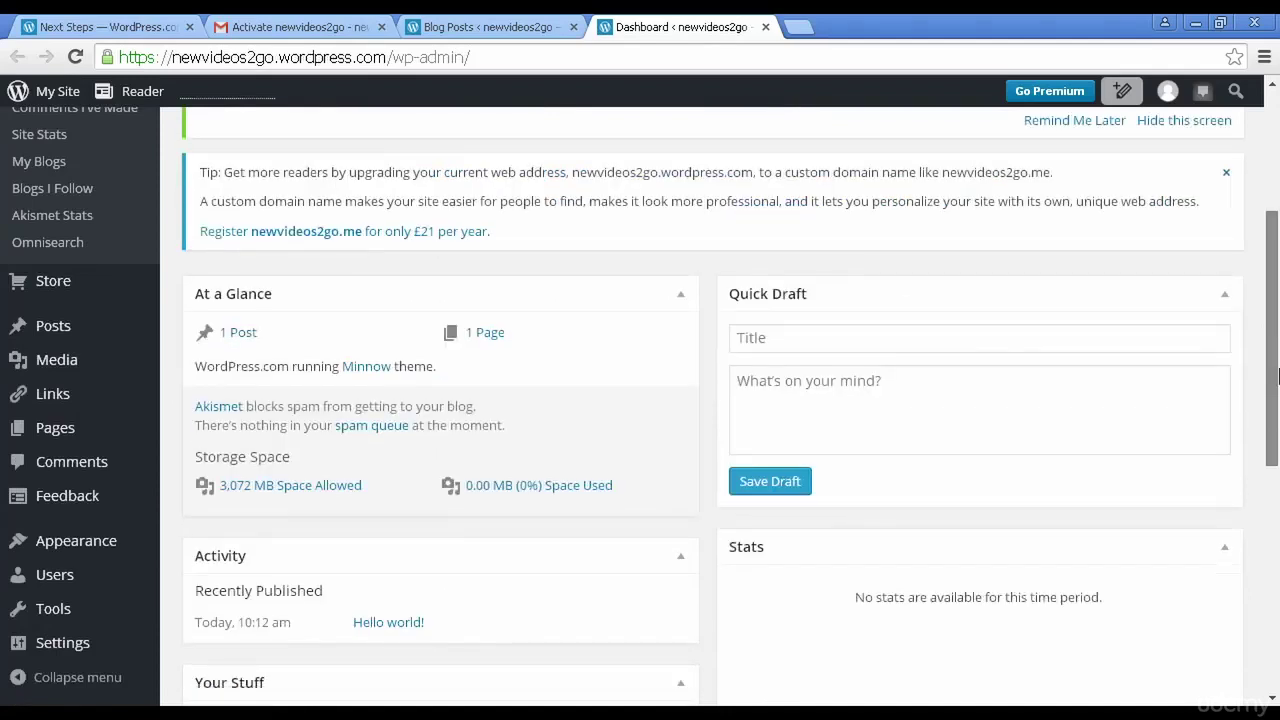
{"action": "left_click_drag", "start_coordinate": [1277, 374], "coordinate": [1277, 548]}
{"action": "scroll", "coordinate": [1277, 460], "scroll_direction": "down", "scroll_amount": 2}
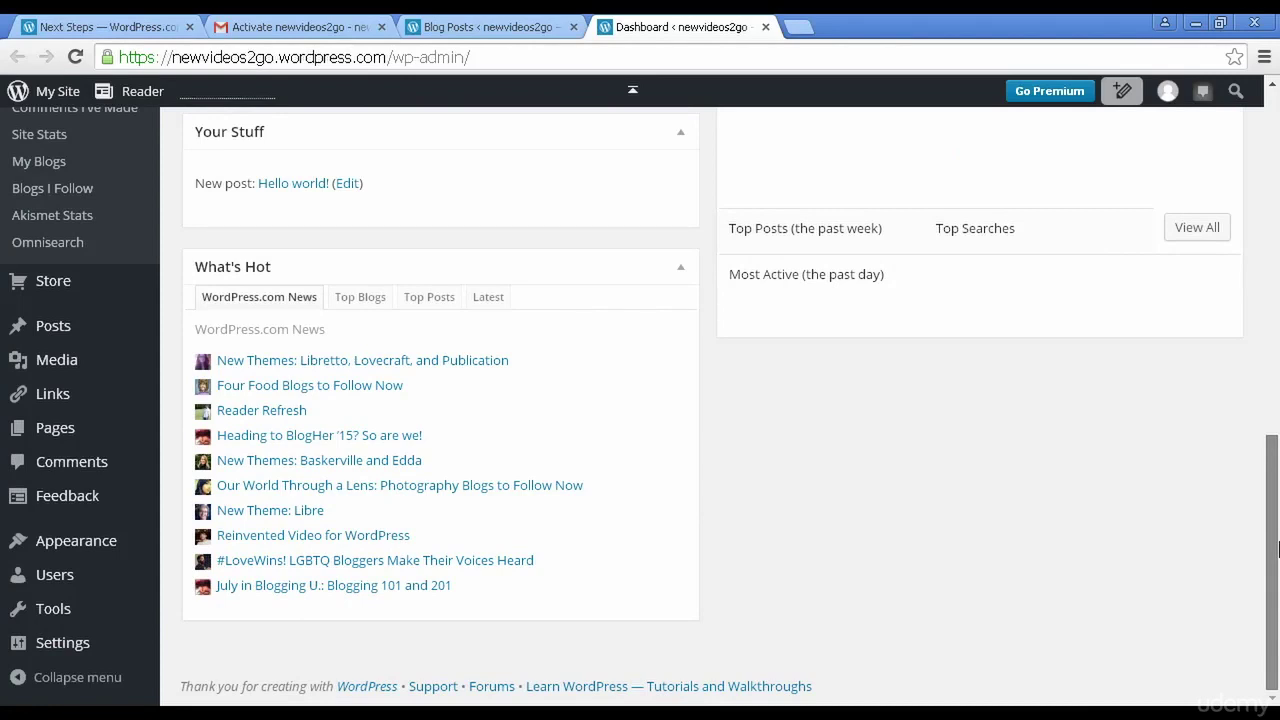
{"action": "scroll", "coordinate": [1278, 220], "scroll_direction": "up", "scroll_amount": 3}
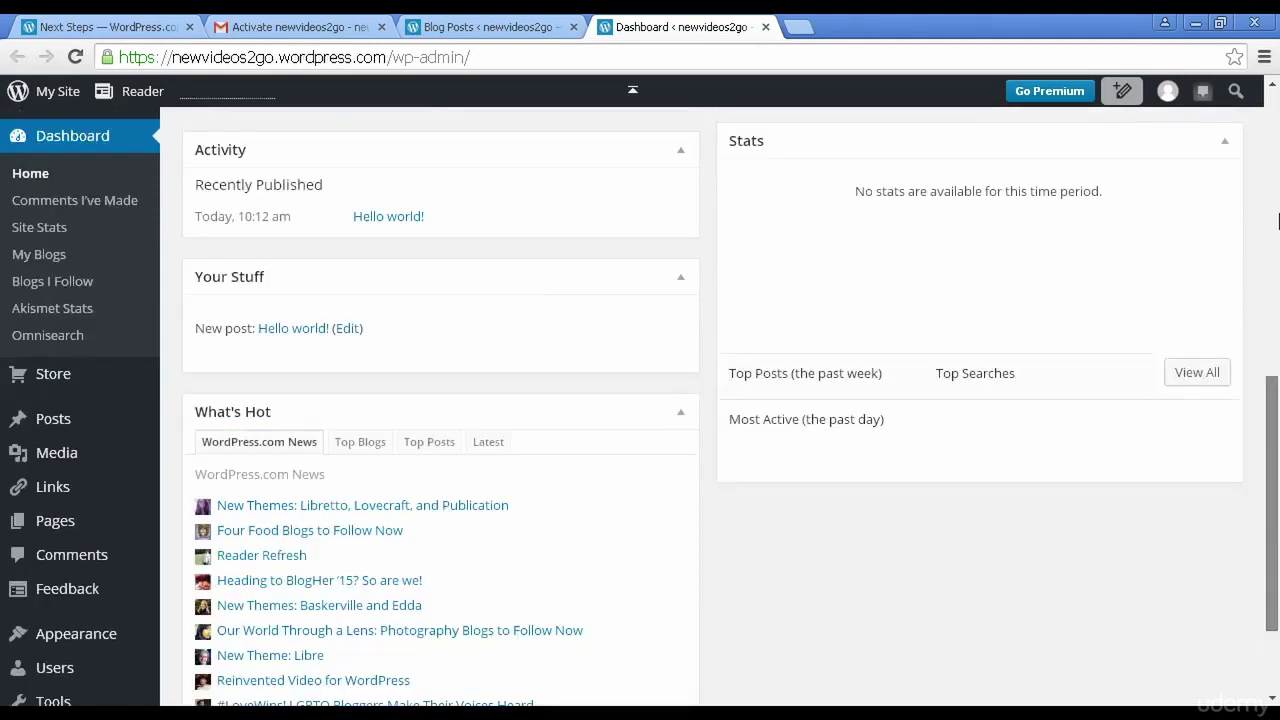
{"action": "scroll", "coordinate": [1278, 220], "scroll_direction": "up", "scroll_amount": 5}
{"action": "scroll", "coordinate": [1275, 122], "scroll_direction": "up", "scroll_amount": 1}
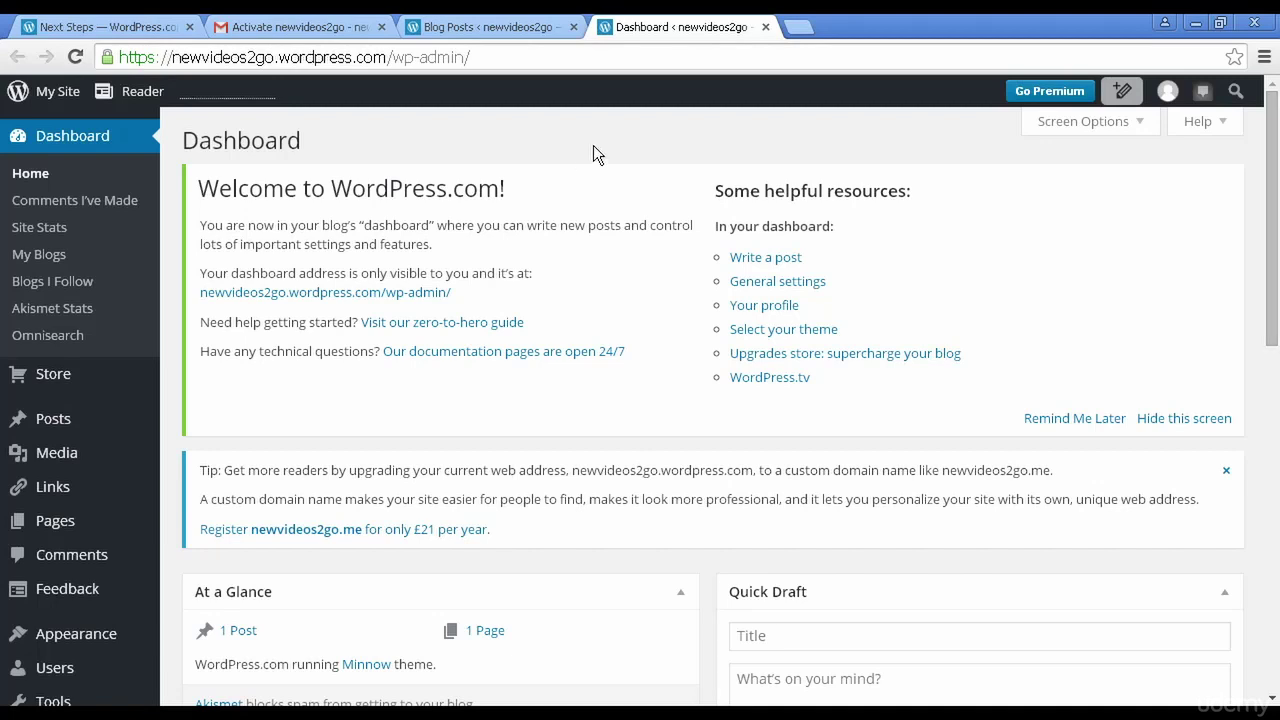
Open the live newvideos2go site from the dashboard to view it
{"action": "left_click", "coordinate": [53, 93]}
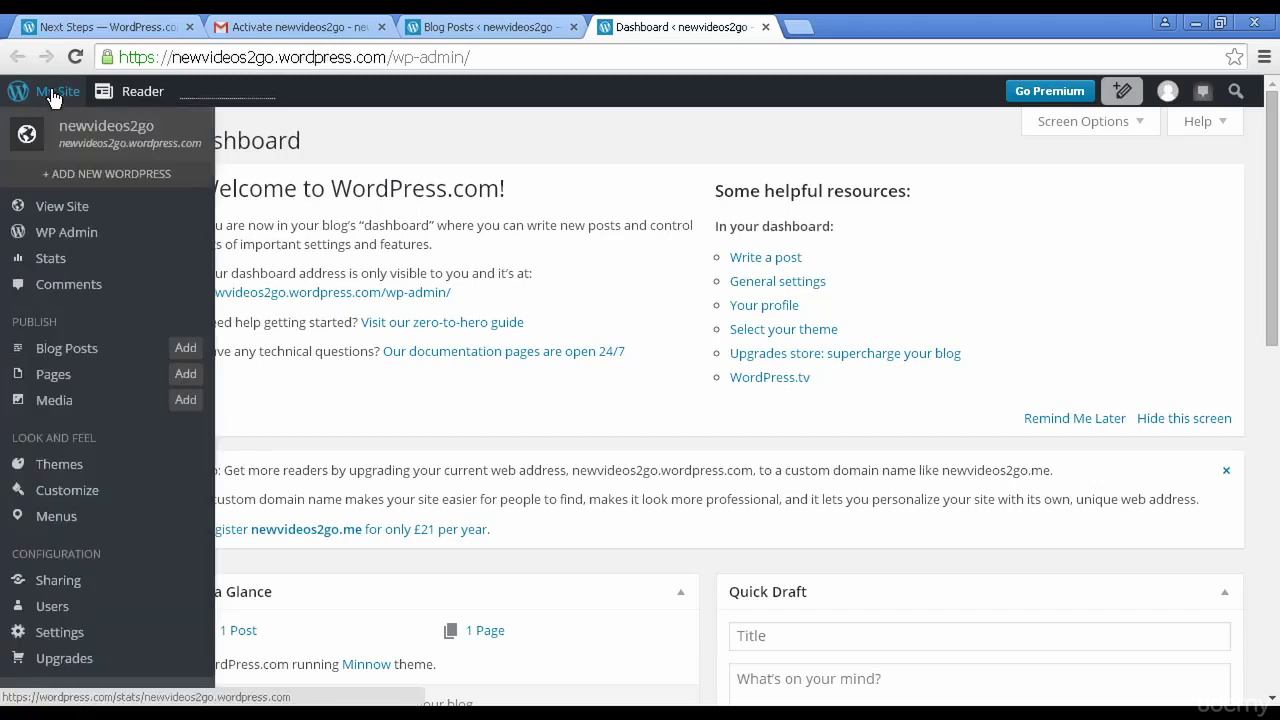
{"action": "left_click", "coordinate": [60, 210]}
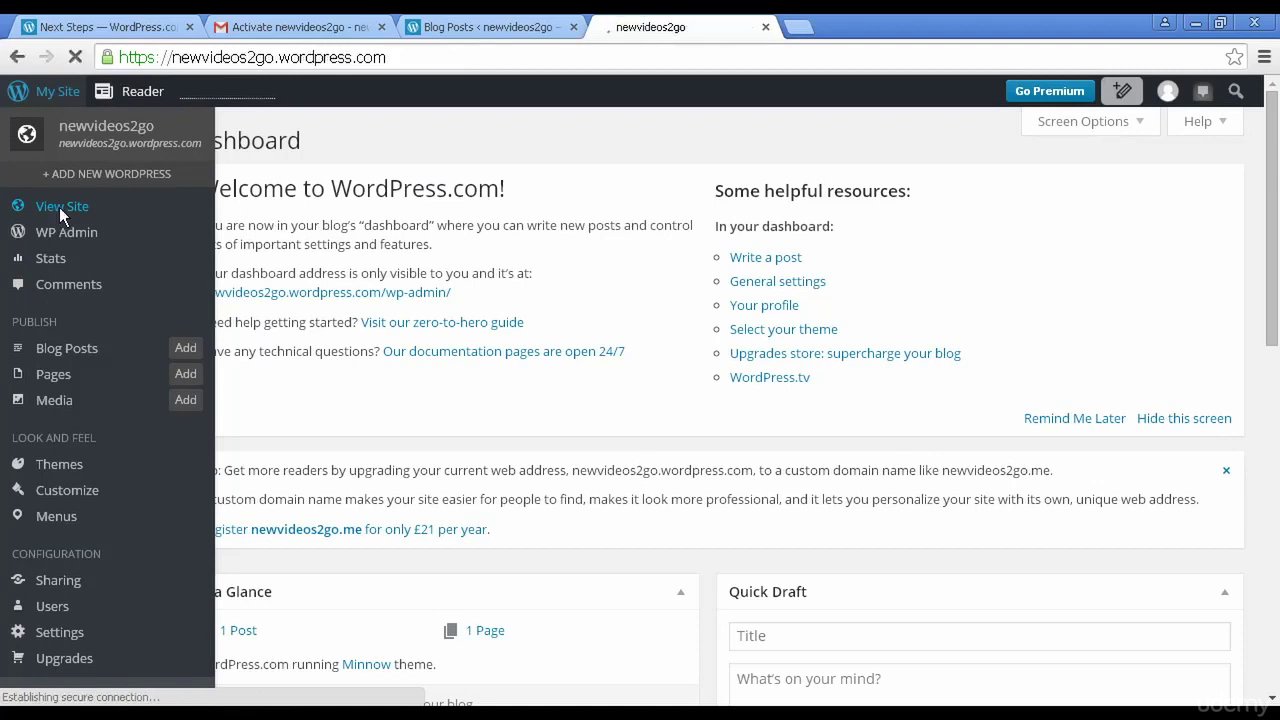